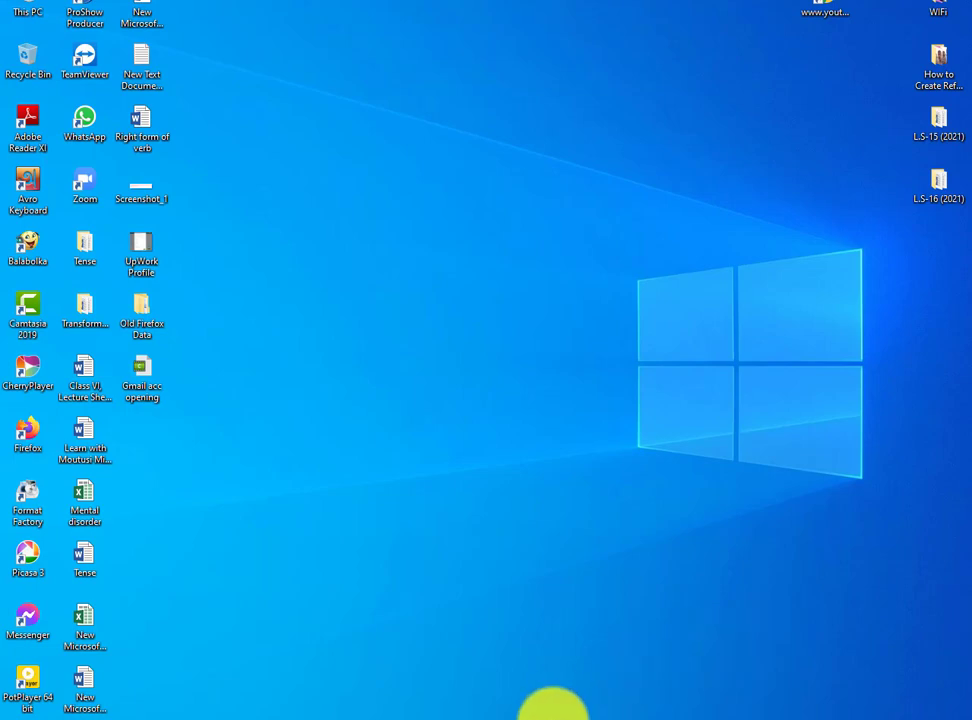
# - Launch Chrome from the desktop with the YouTube home page loaded
pyautogui.click(542, 714)
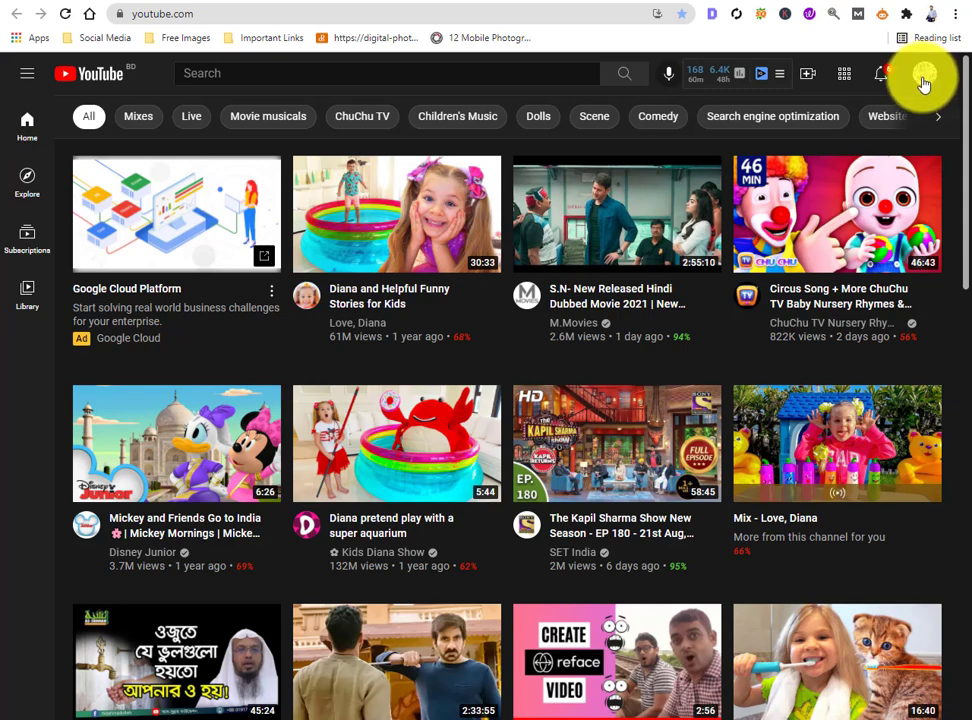
# - Go through the account menu to YouTube Studio's Channel monetization page
pyautogui.click(924, 76)
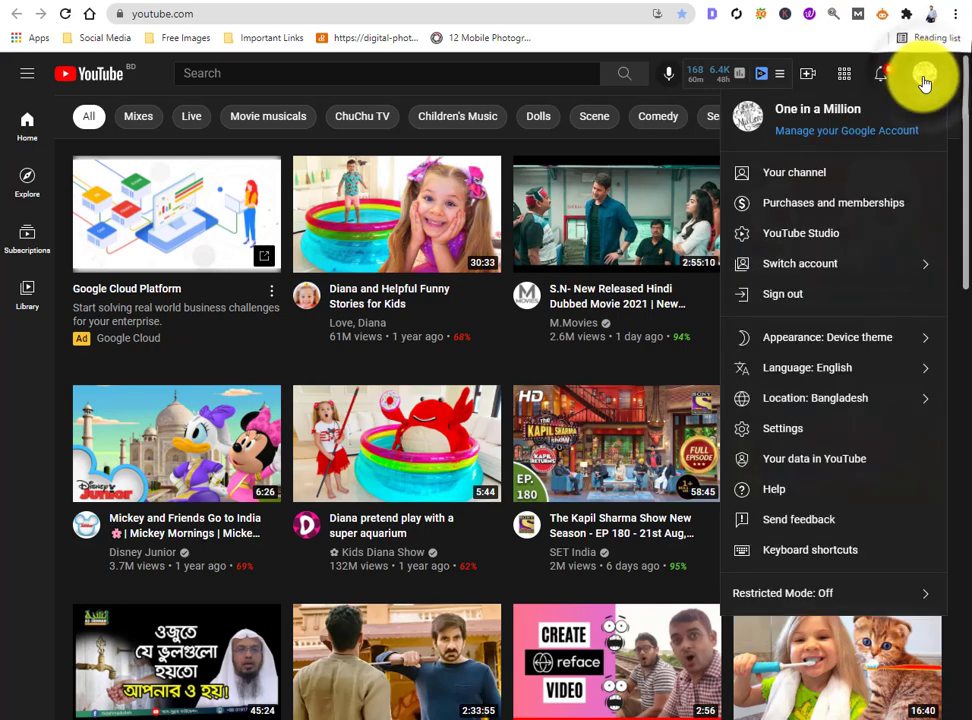
pyautogui.click(872, 246)
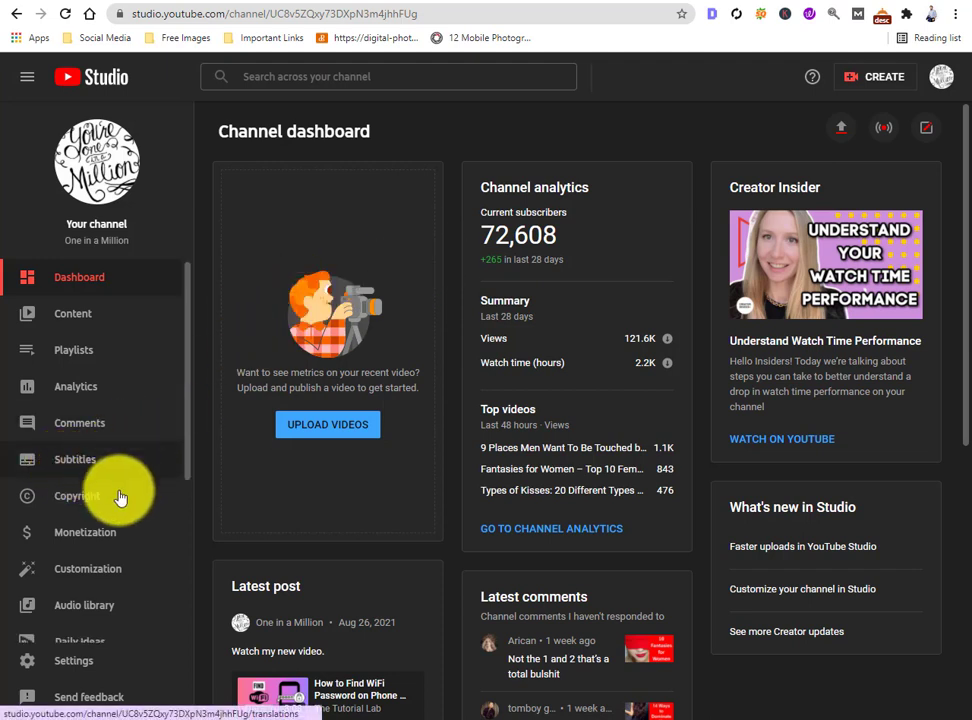
pyautogui.click(135, 537)
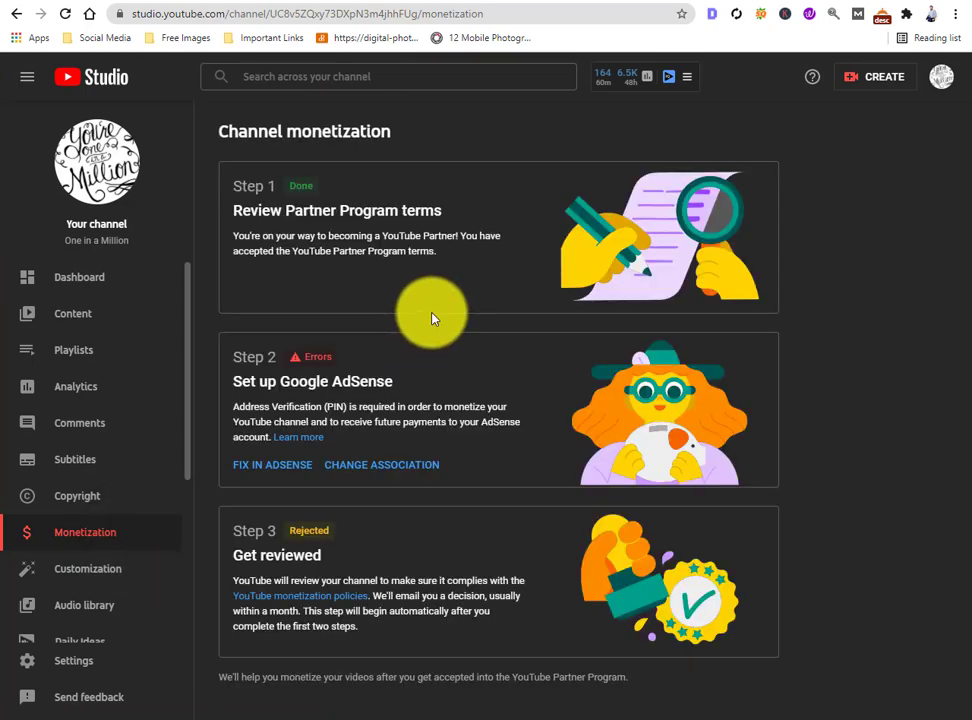
# - Change the channel's Step 2 AdSense association and proceed through identity verification
pyautogui.click(406, 468)
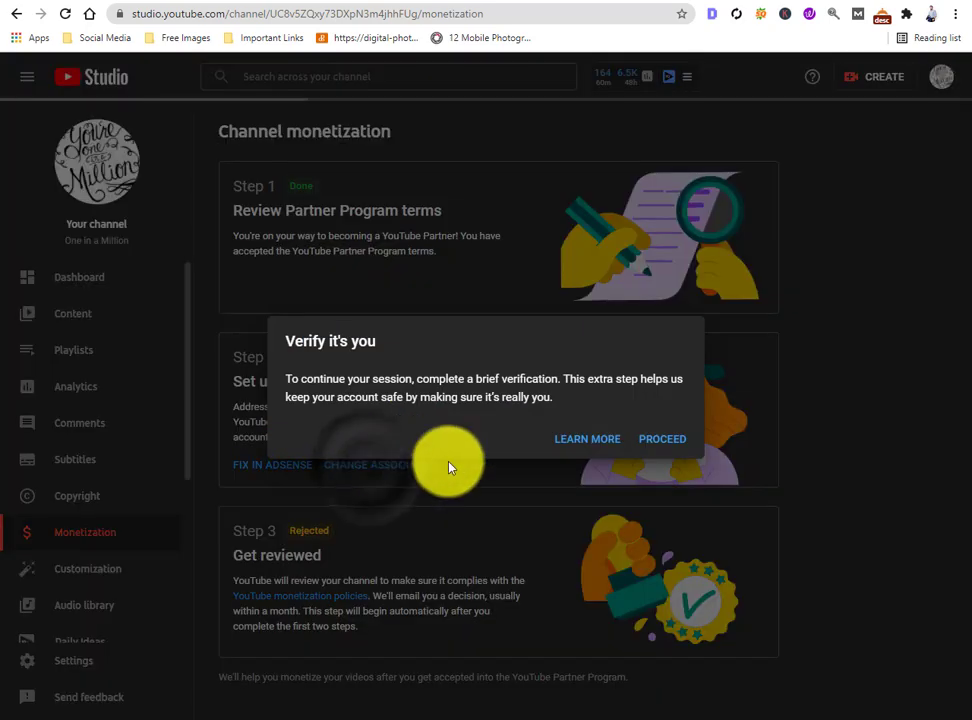
pyautogui.click(673, 447)
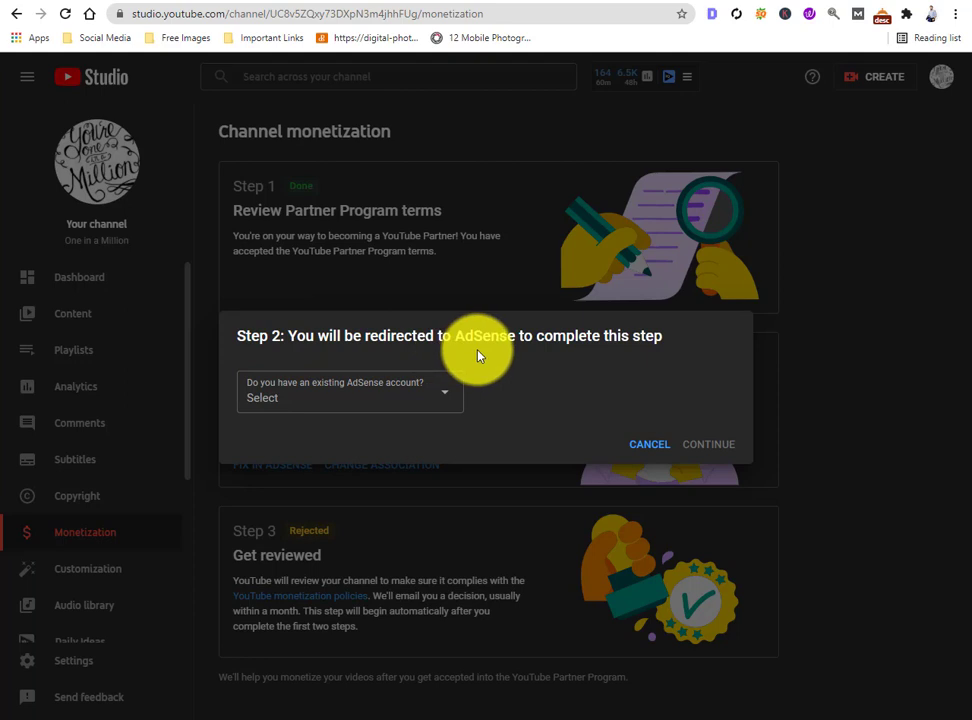
# - Answer 'No, I don't have an existing account' and continue to AdSense
pyautogui.click(362, 403)
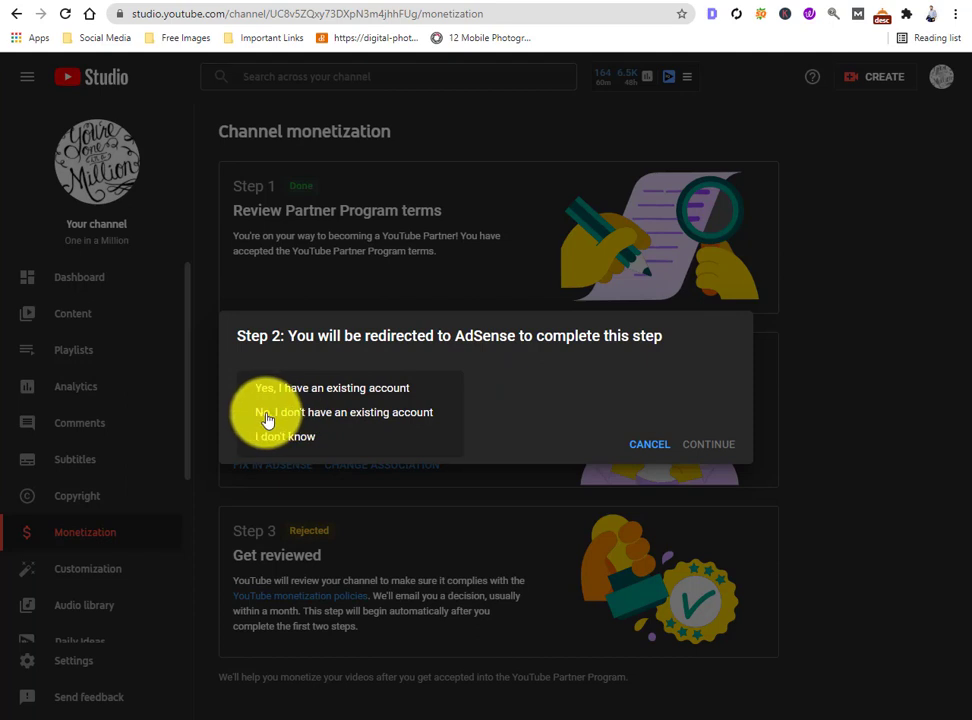
pyautogui.click(341, 420)
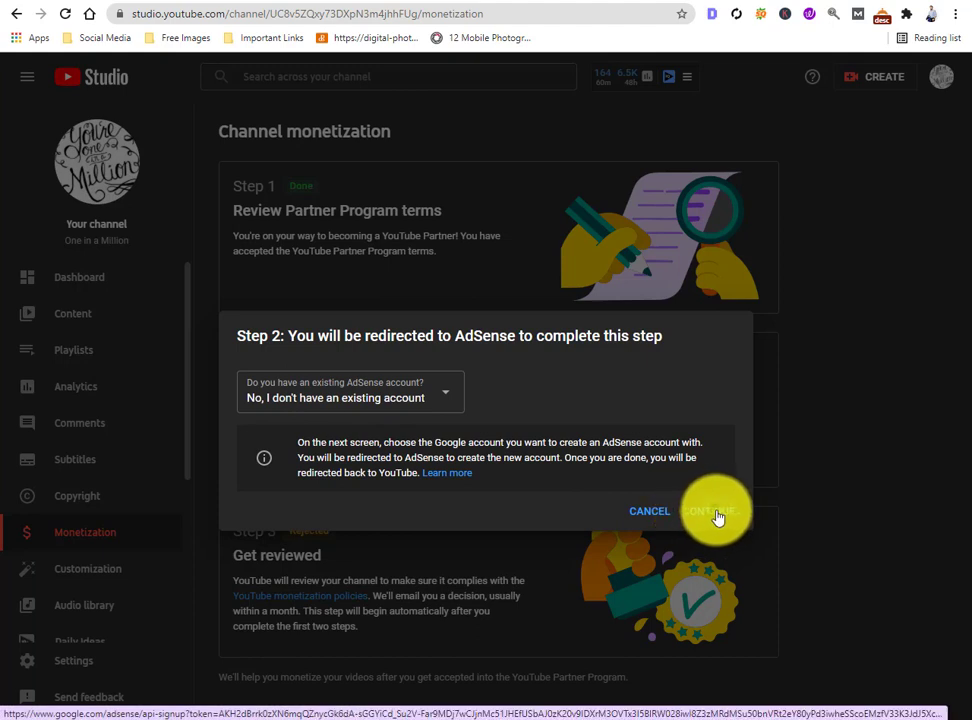
pyautogui.click(714, 516)
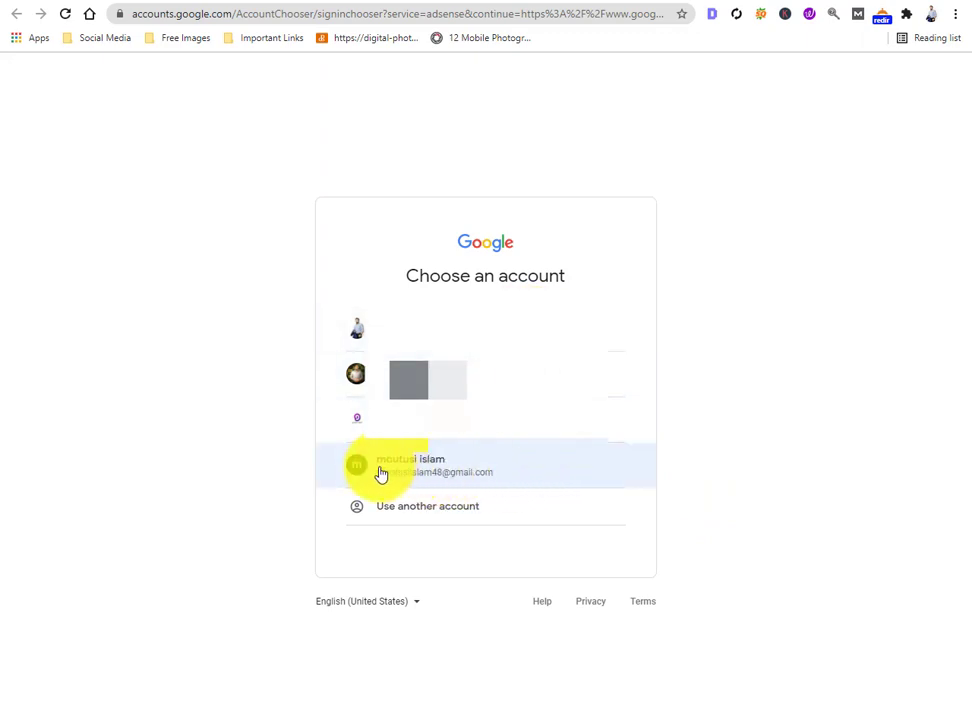
# - Sign up with the chosen Google account and answer Yes to customized help suggestions
pyautogui.click(513, 471)
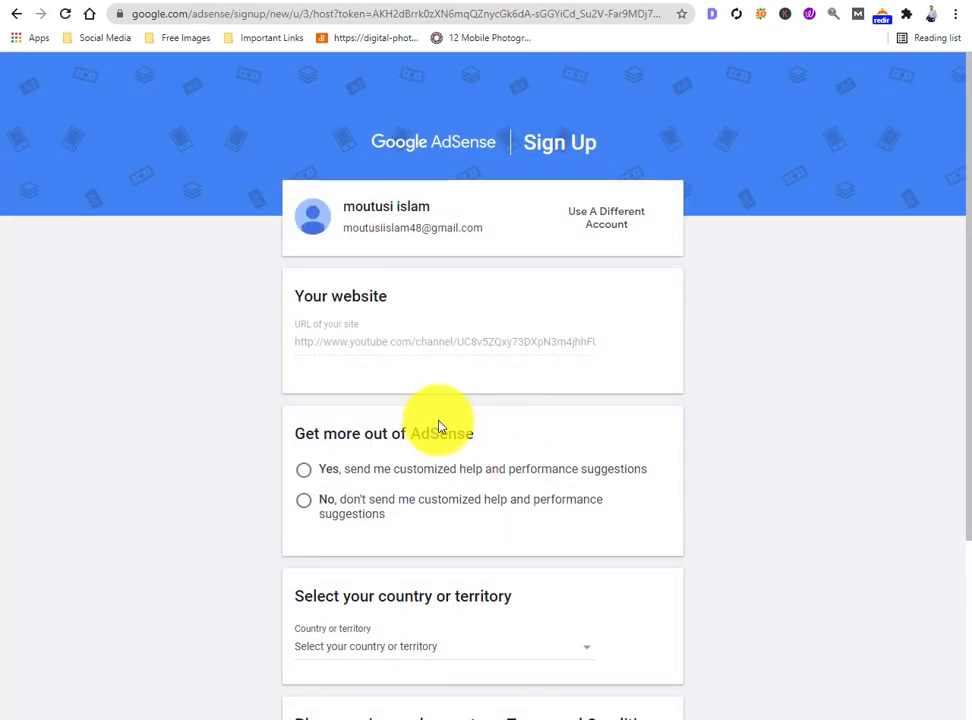
pyautogui.scroll(-1, 490, 370)
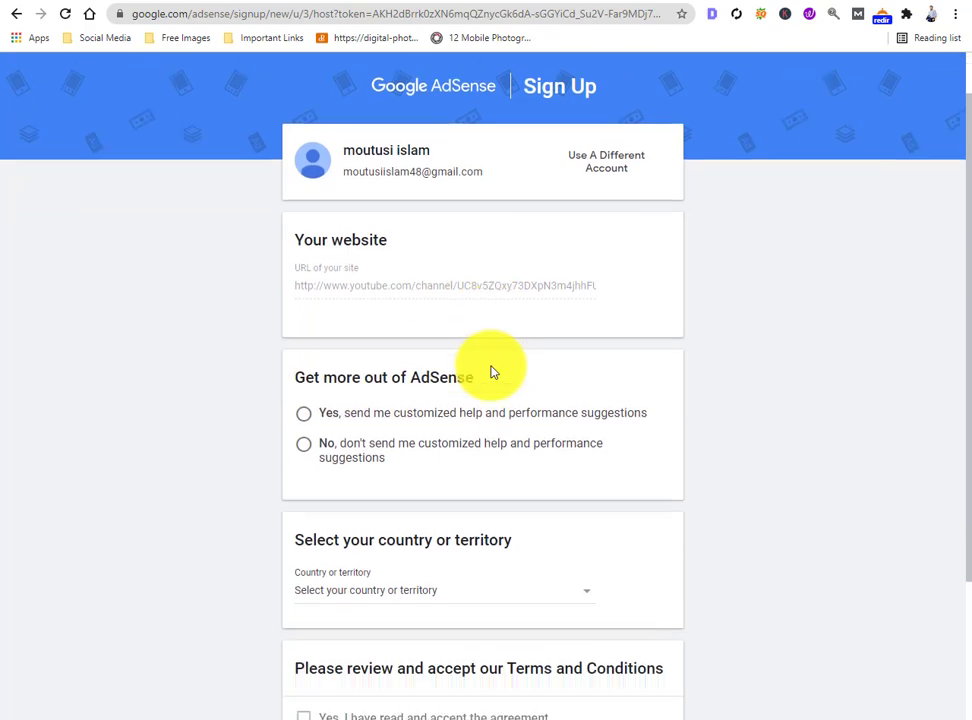
pyautogui.scroll(-2, 490, 372)
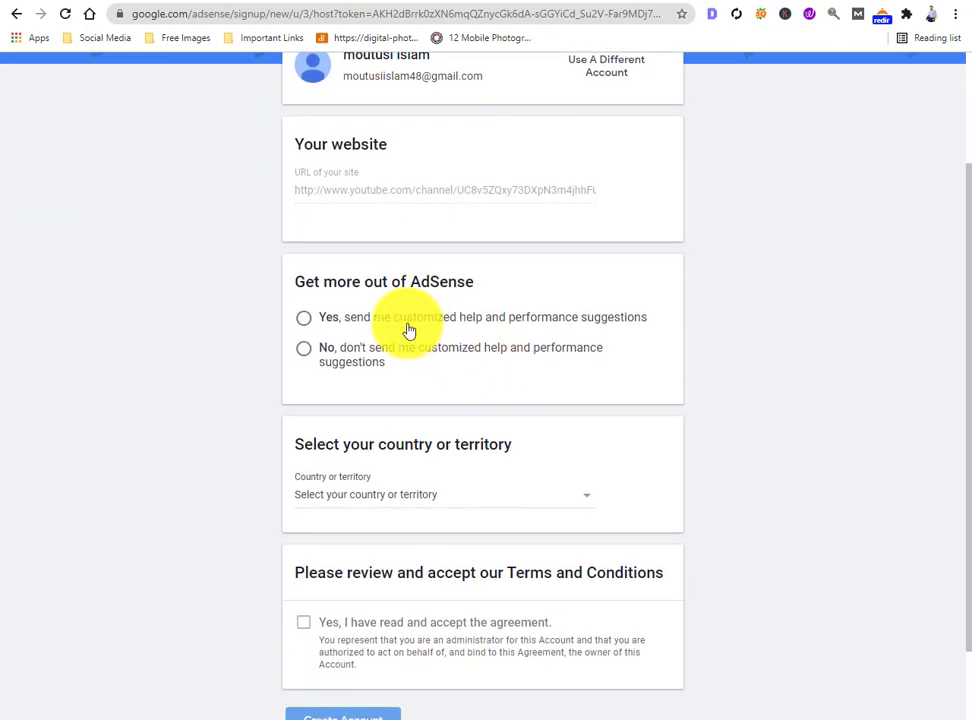
pyautogui.click(310, 322)
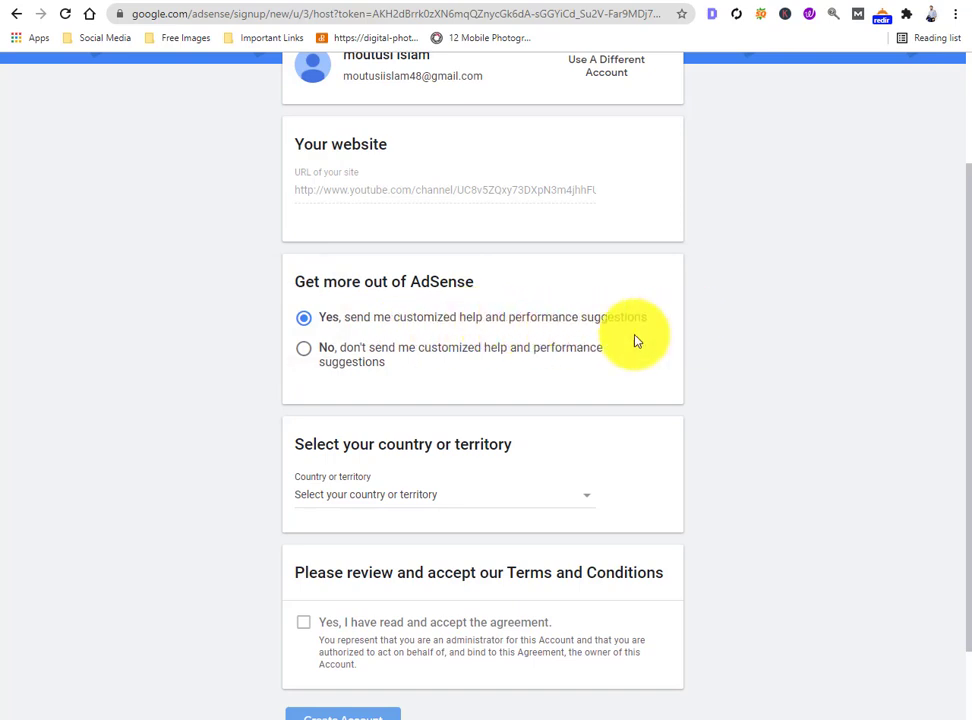
pyautogui.scroll(-2, 618, 347)
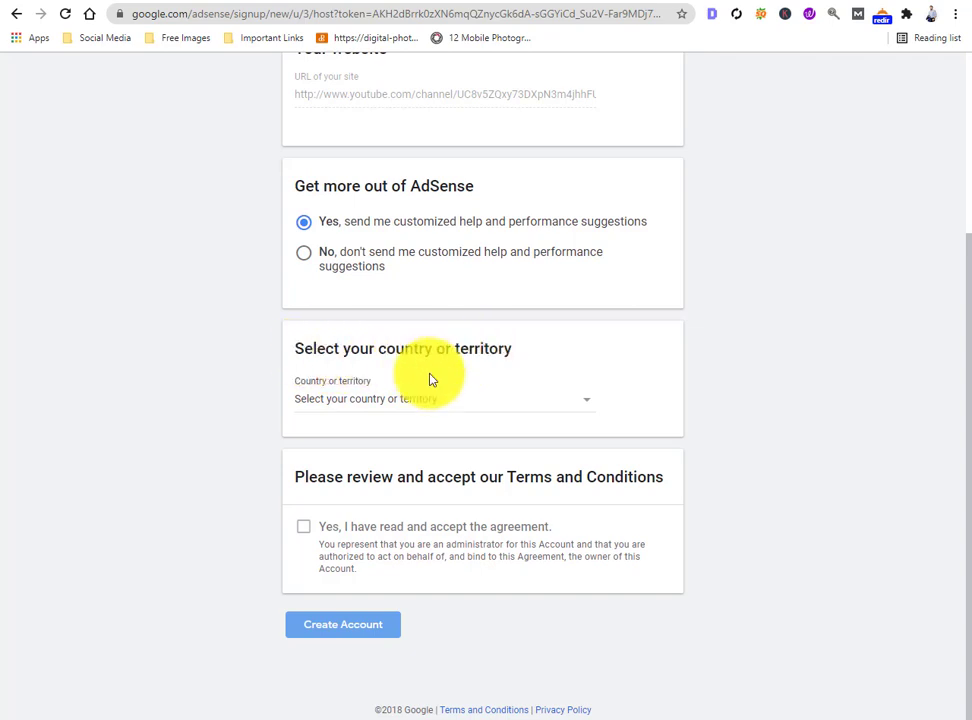
# - Bring up the country list on the AdSense sign-up form
pyautogui.click(351, 403)
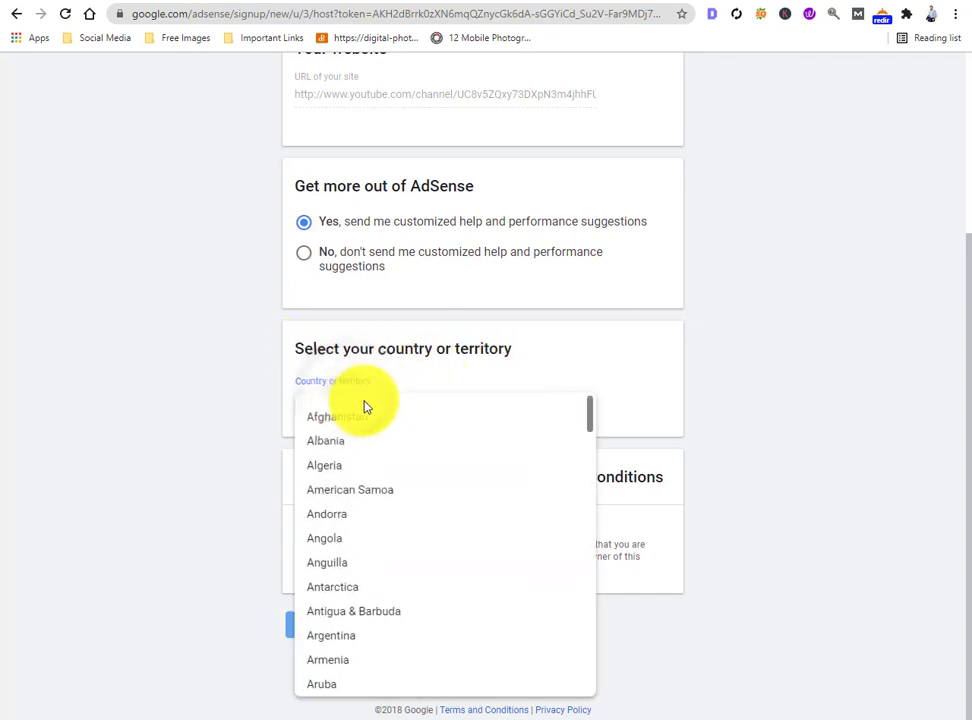
pyautogui.scroll(-3, 492, 523)
pyautogui.scroll(-1, 492, 523)
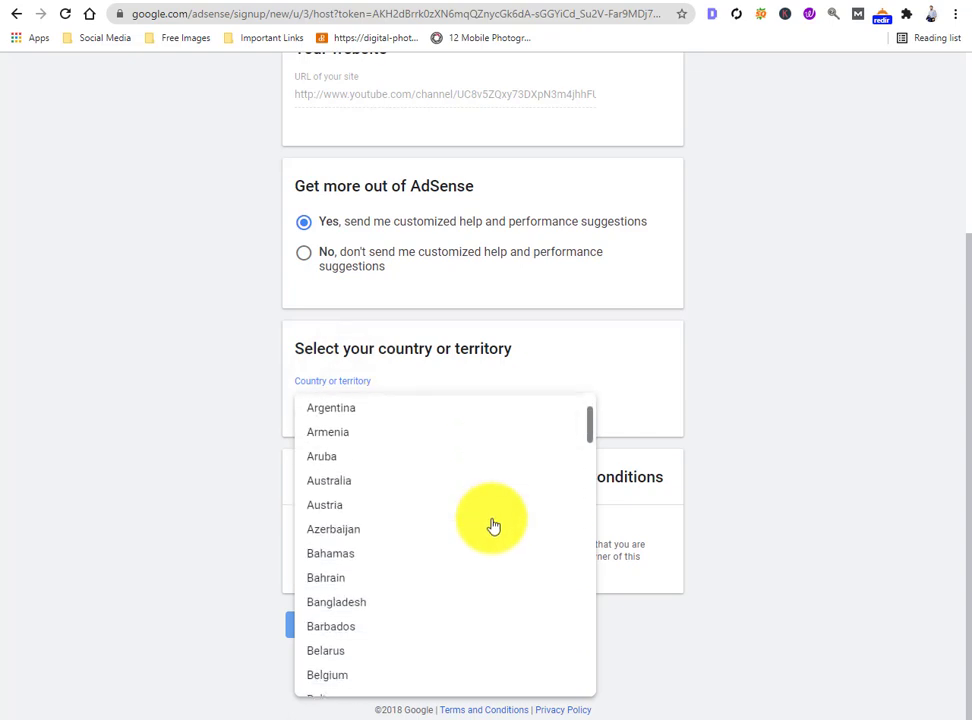
# - Choose Bangladesh as the country, accept the AdSense terms and create the account
pyautogui.click(350, 609)
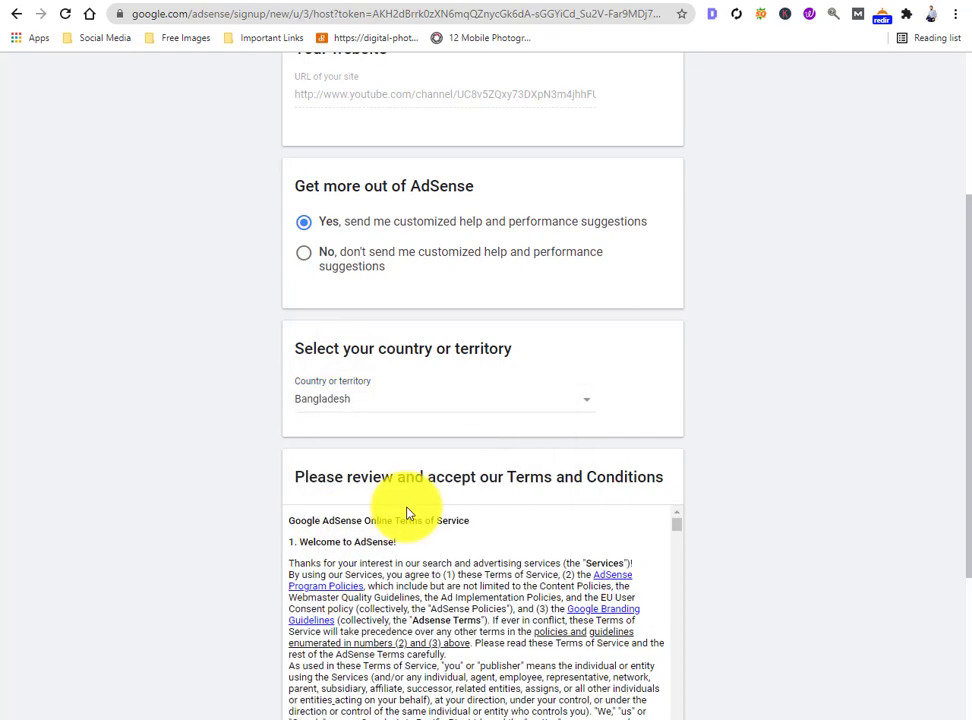
pyautogui.scroll(-3, 345, 508)
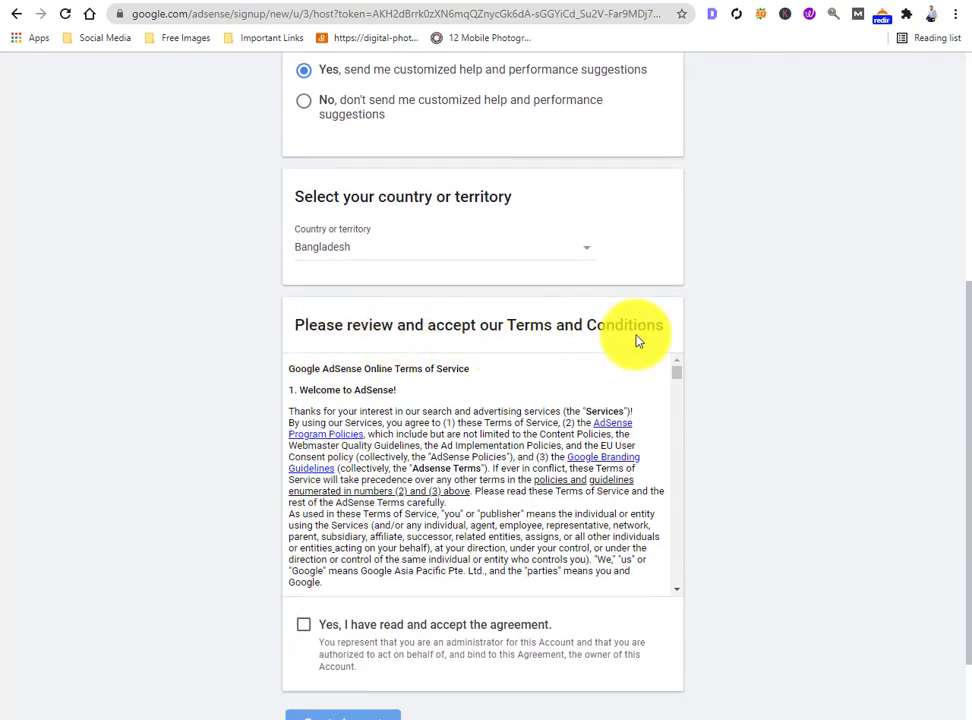
pyautogui.scroll(-1, 637, 341)
pyautogui.scroll(-1, 564, 375)
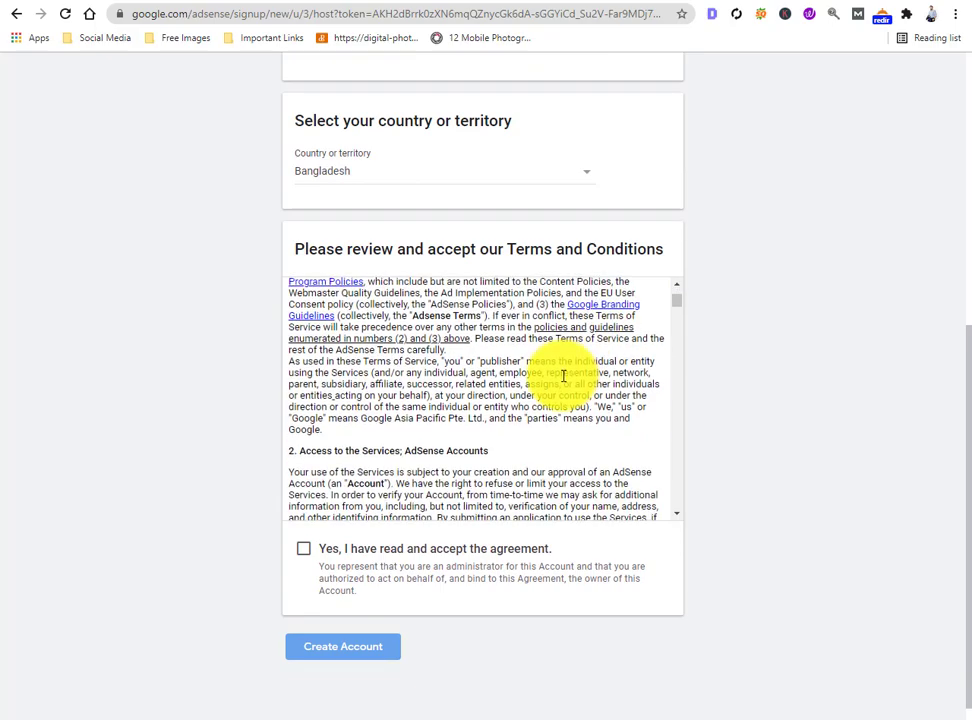
pyautogui.scroll(-3, 564, 375)
pyautogui.scroll(-15, 564, 375)
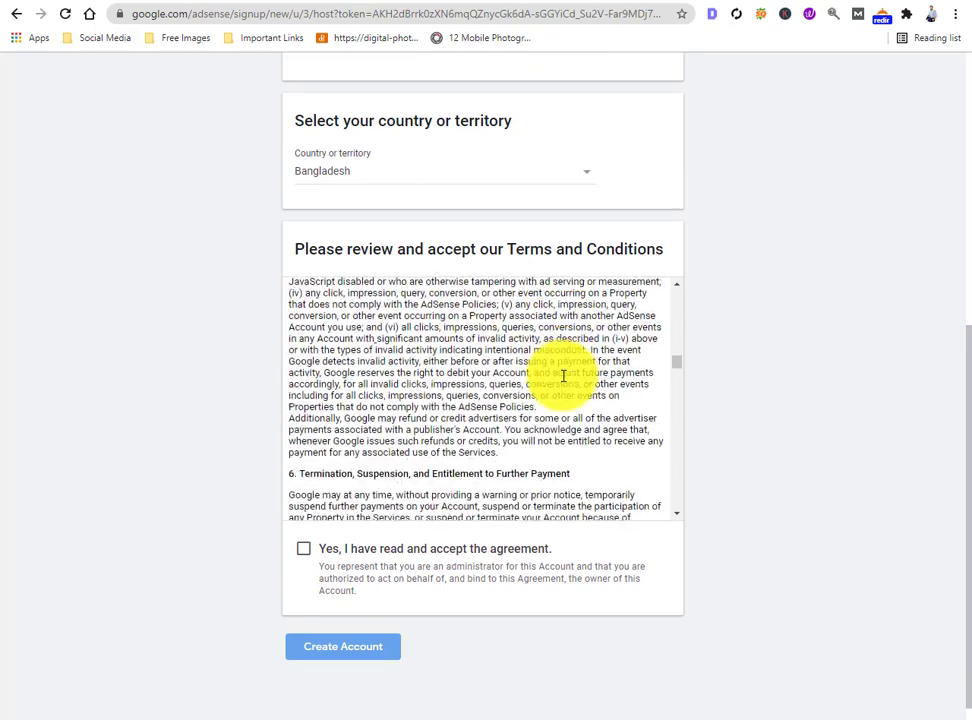
pyautogui.scroll(-15, 564, 375)
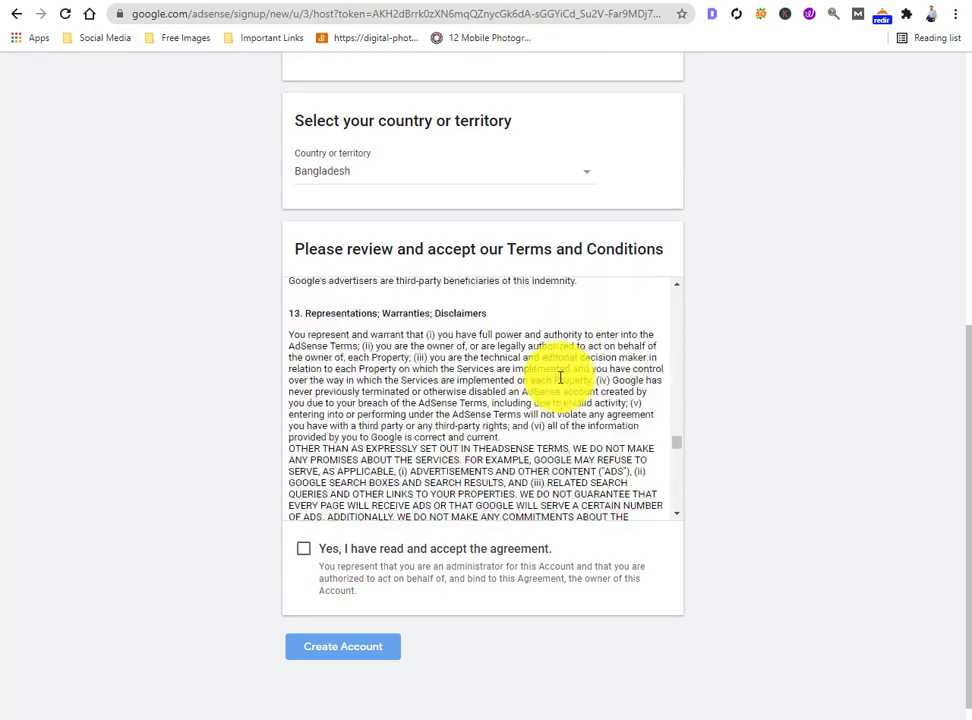
pyautogui.scroll(-10, 480, 470)
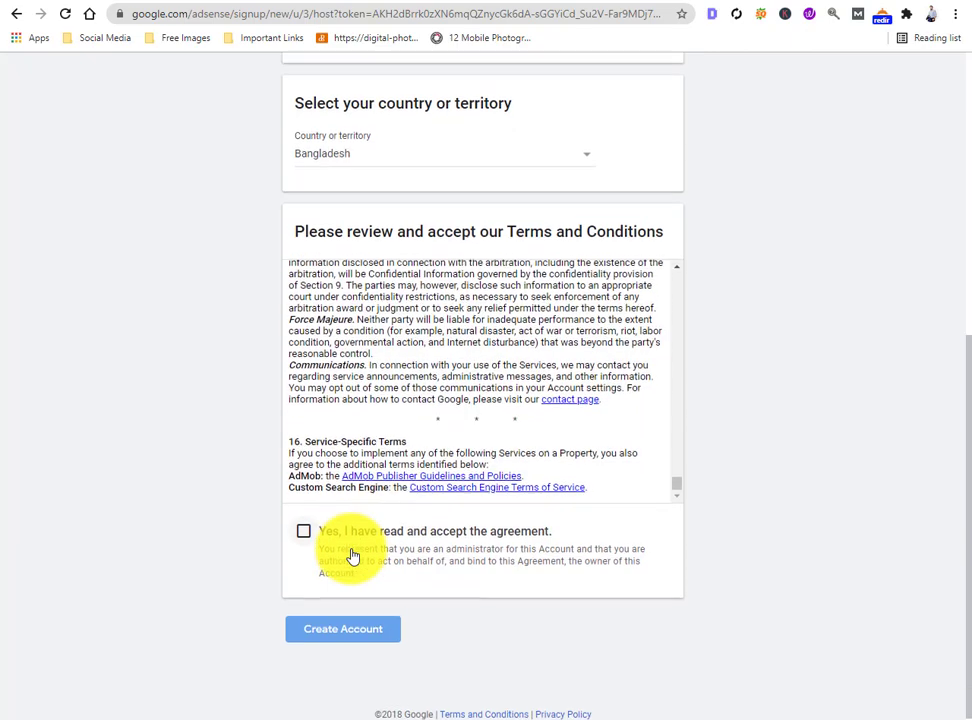
pyautogui.click(345, 540)
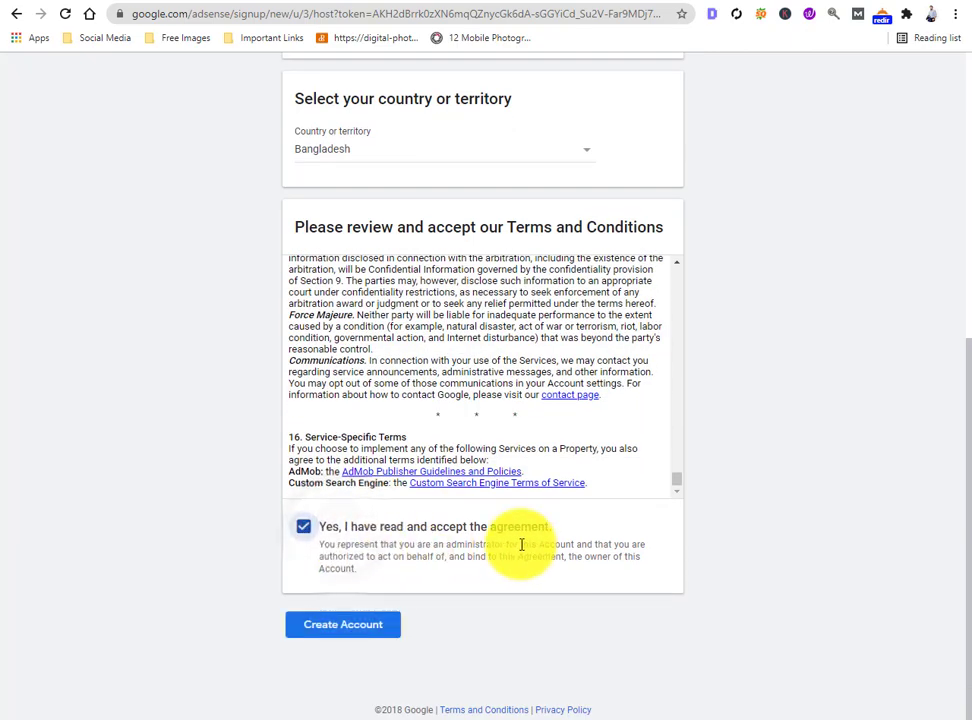
pyautogui.click(326, 630)
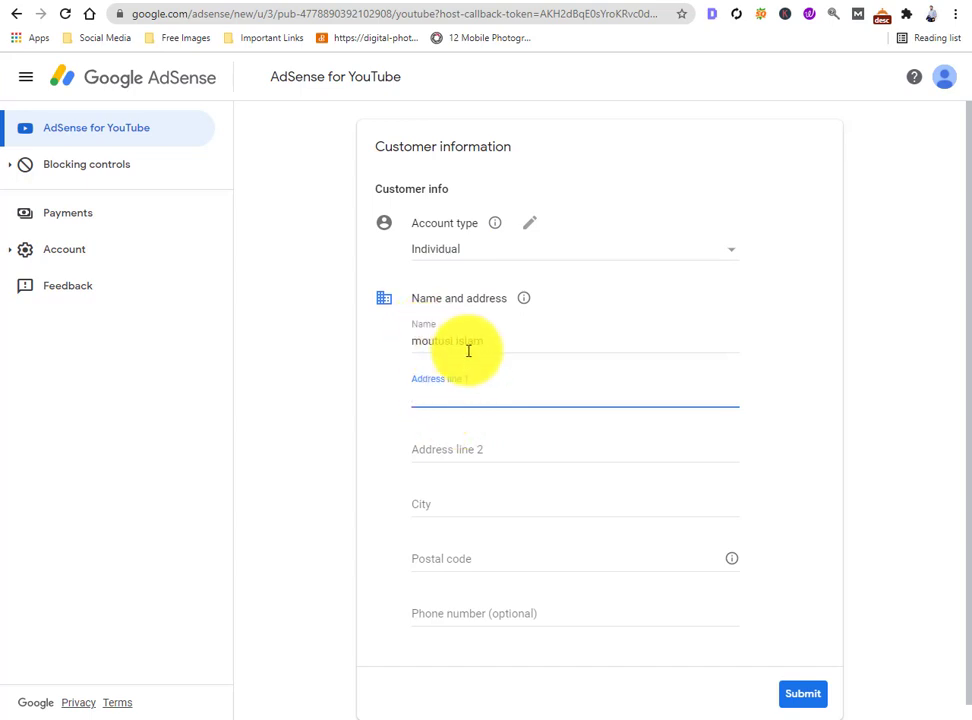
# - Replace the autofilled Address line 1 with the customer's street address
pyautogui.moveTo(628, 395); pyautogui.dragTo(380, 403)
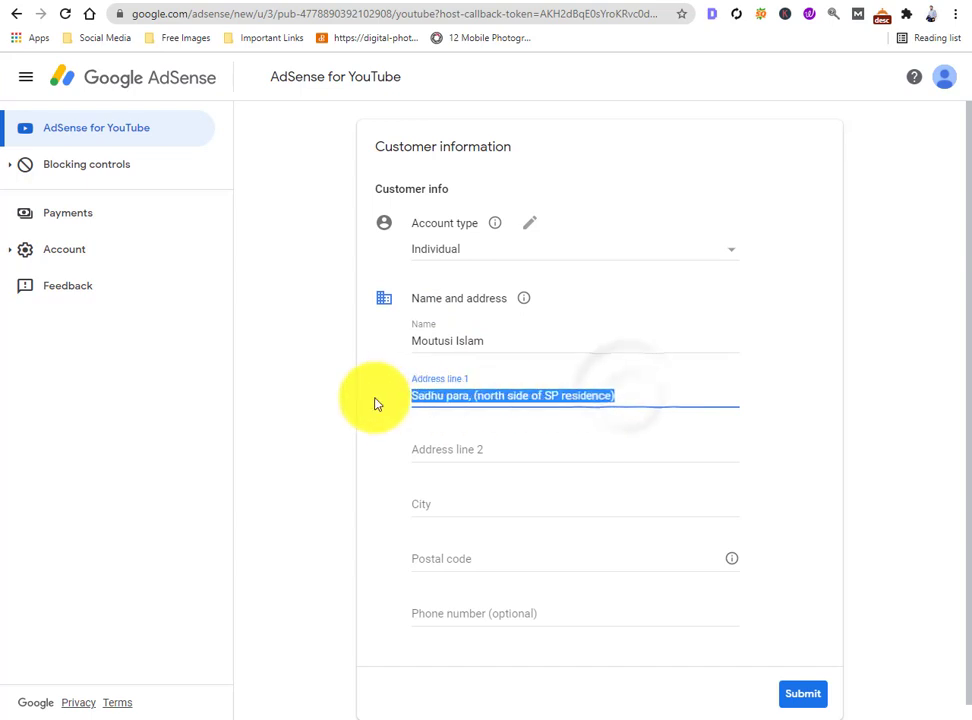
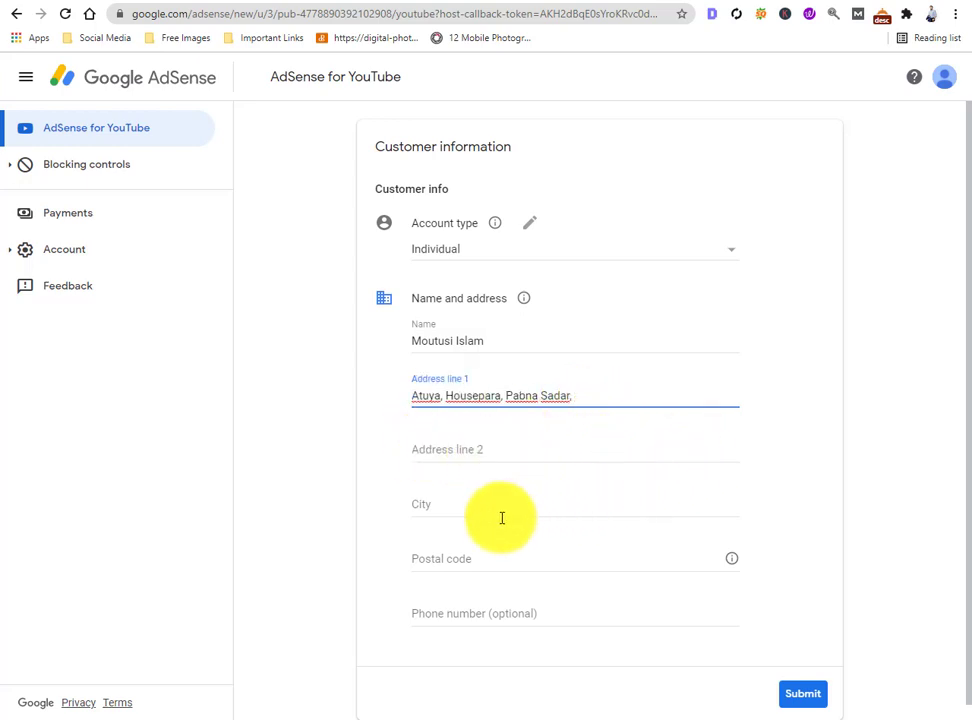
# - Fill in the customer's city and postal code
pyautogui.click(438, 509)
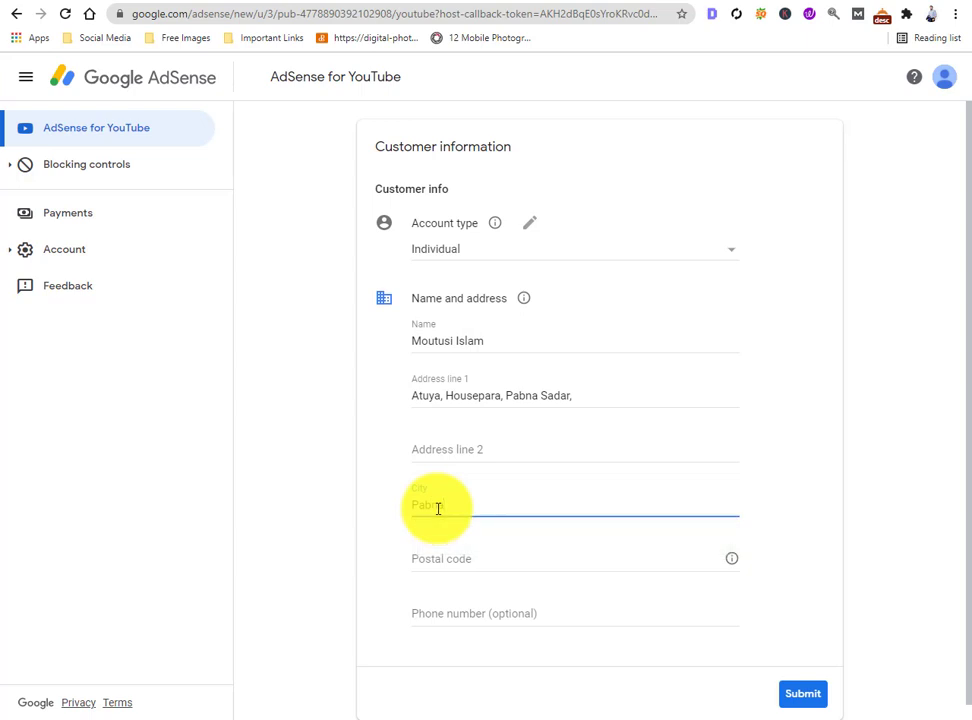
pyautogui.write('Pabna')
pyautogui.click(443, 561)
pyautogui.write('66')
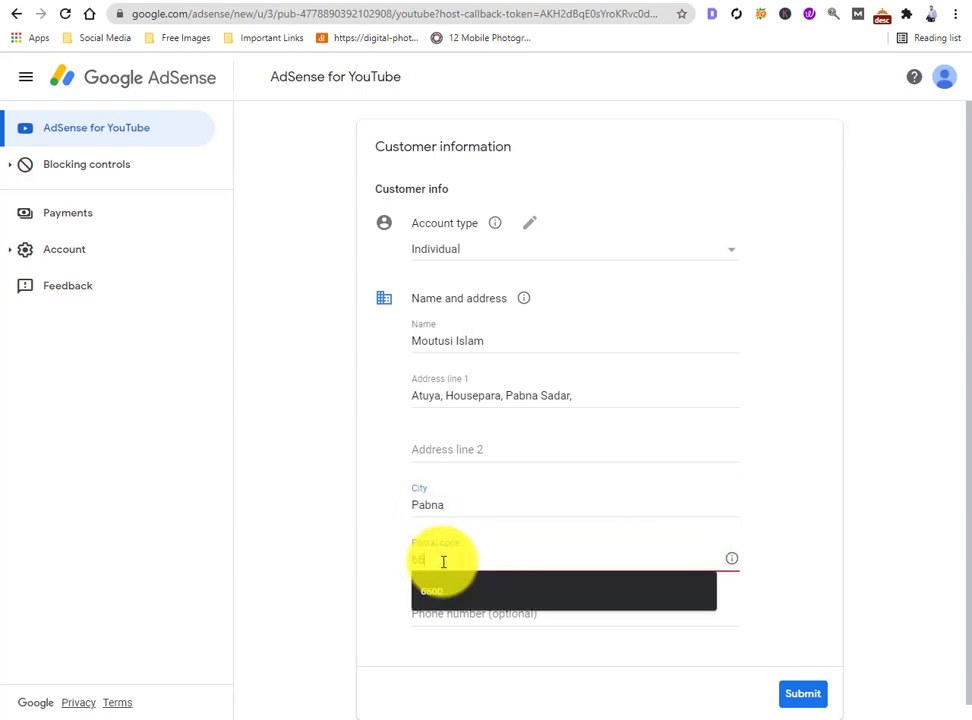
pyautogui.write('00')
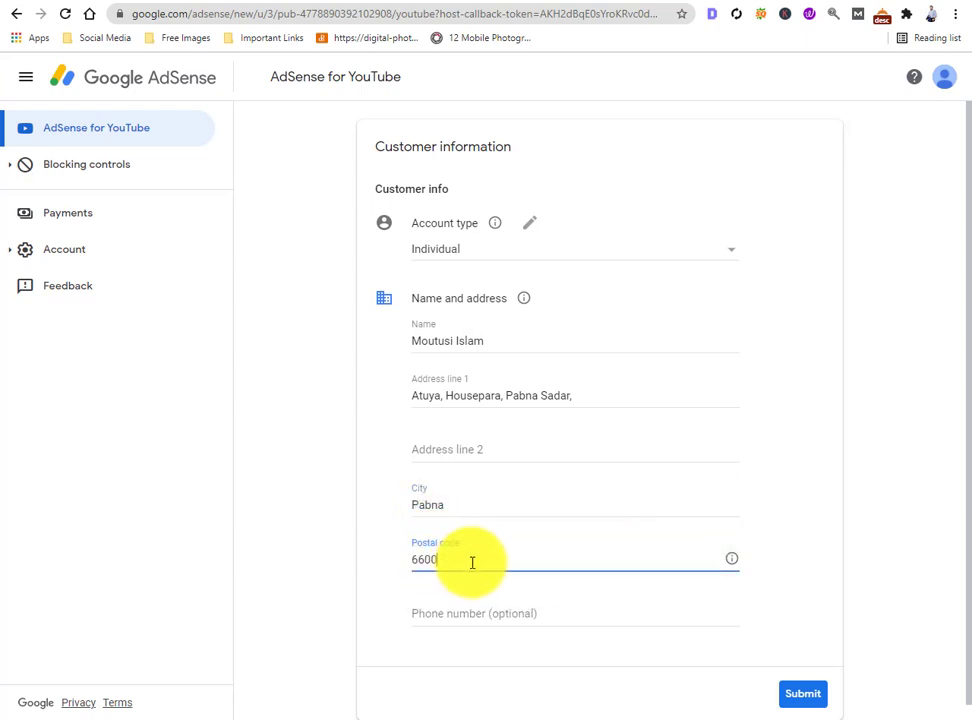
pyautogui.scroll(-1, 474, 562)
# - Enter the phone number's country code and submit the customer information
pyautogui.click(430, 603)
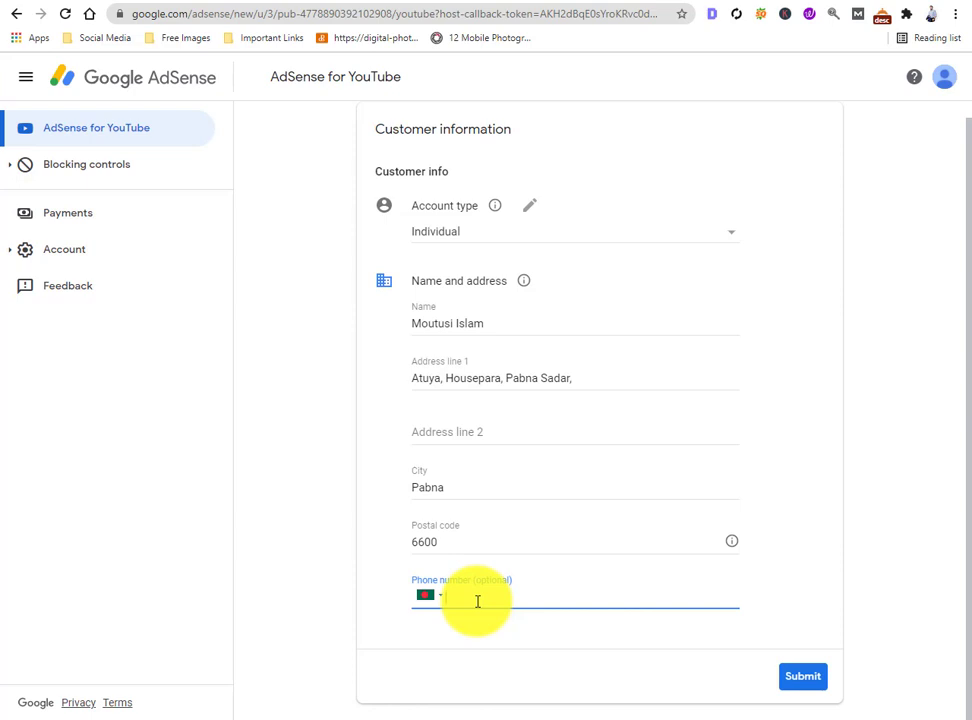
pyautogui.write('880')
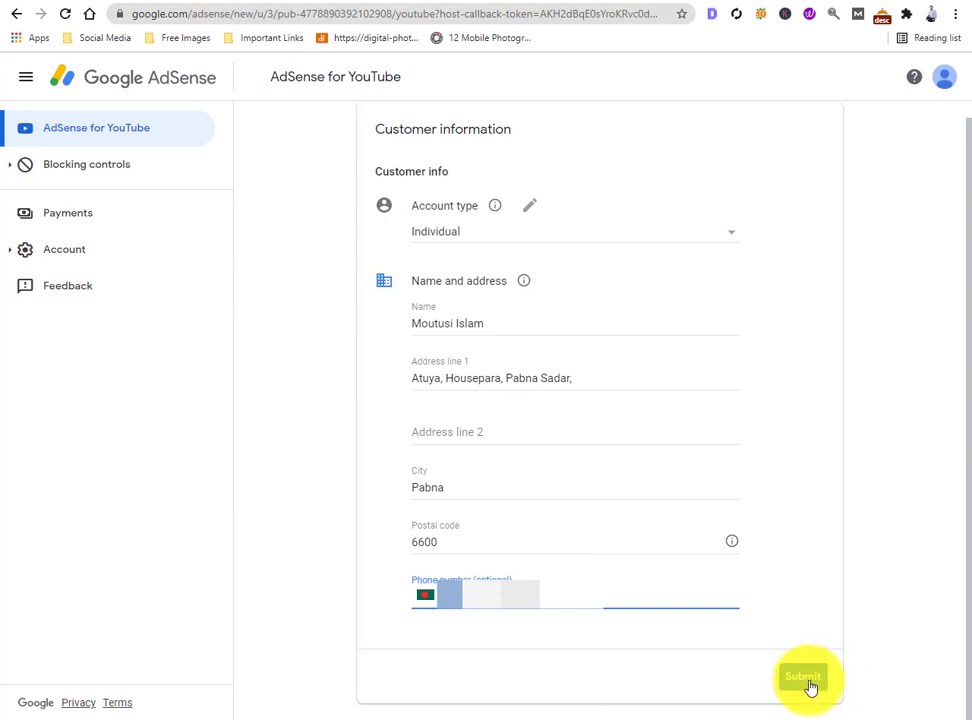
pyautogui.click(810, 686)
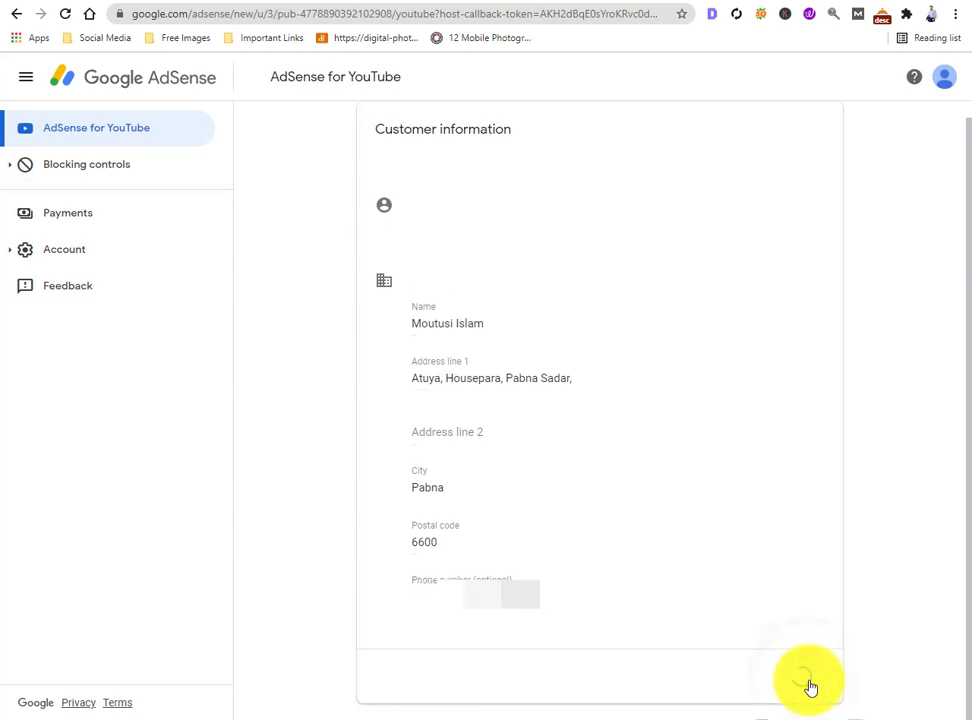